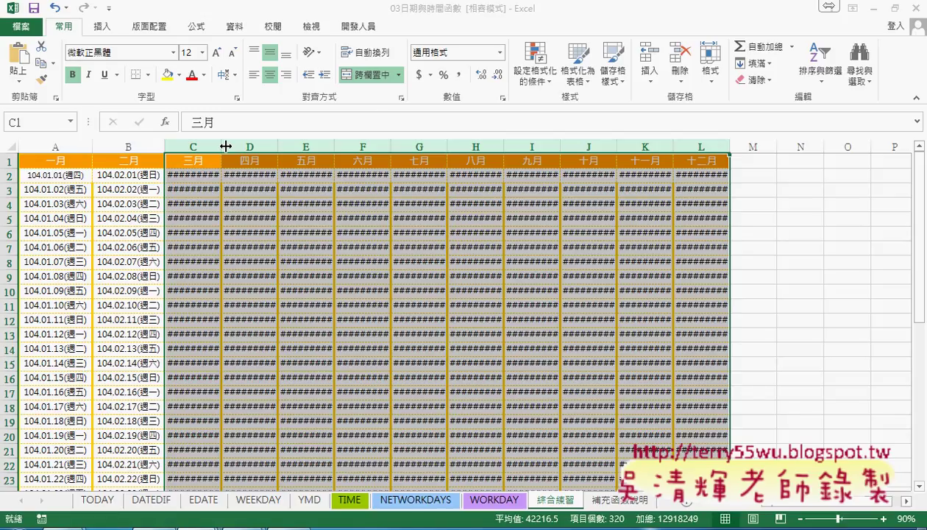
AutoFit columns C–L so dates like 104.03.01(週日) show instead of ####, then select A2.
{"action": "left_click", "coordinate": [710, 70]}
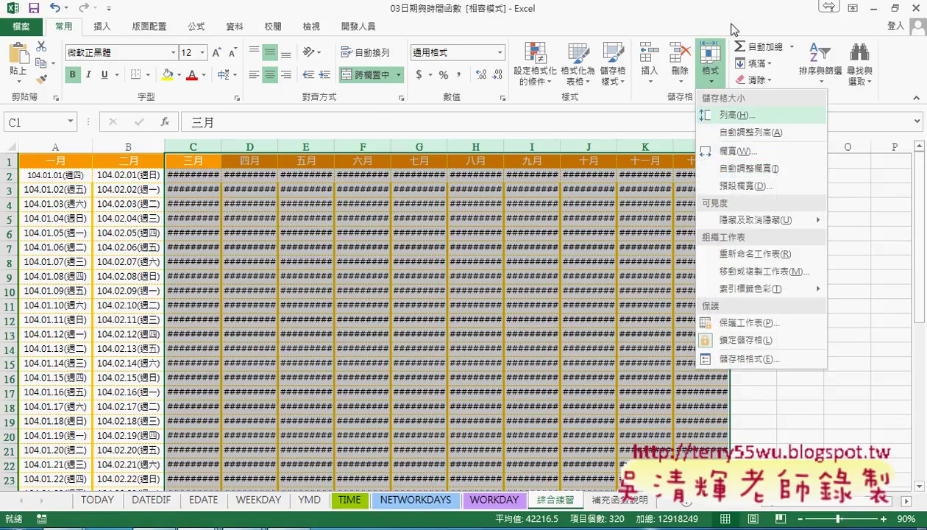
{"action": "key", "text": "Escape"}
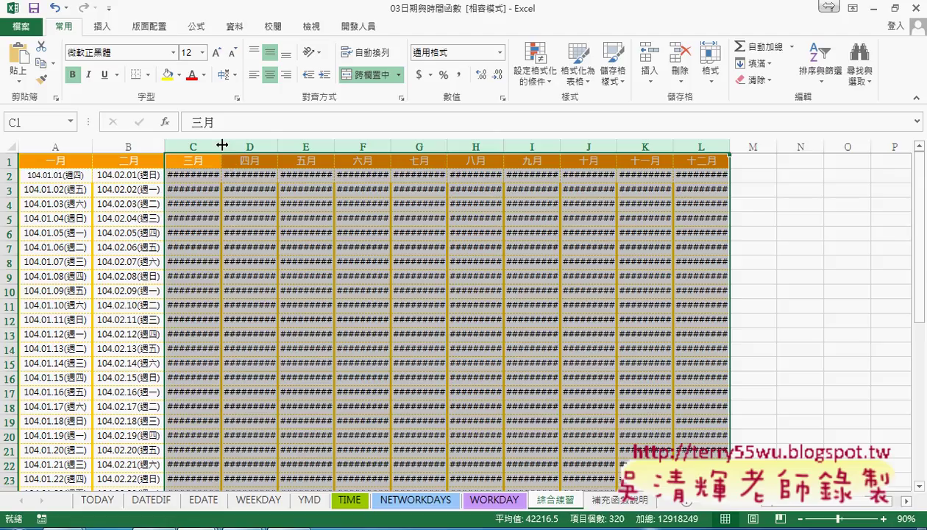
{"action": "double_click", "coordinate": [222, 145]}
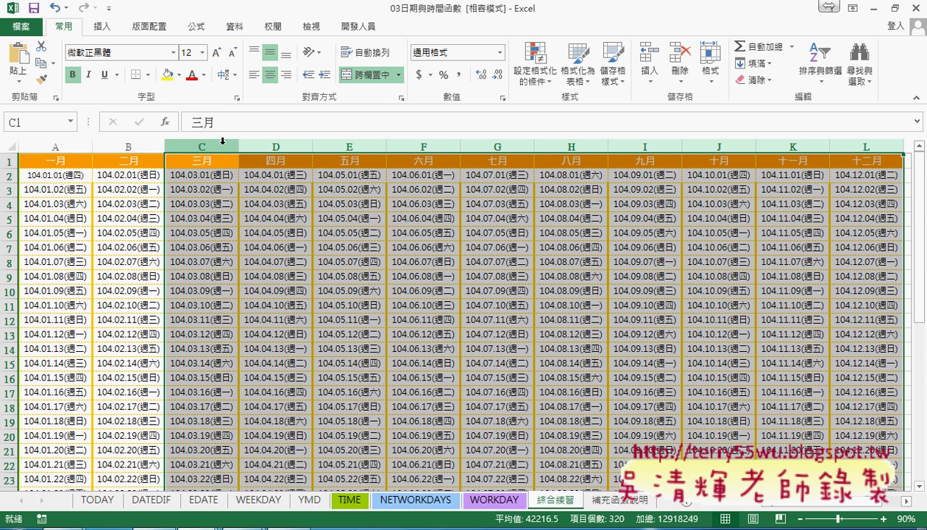
{"action": "left_click_drag", "start_coordinate": [239, 145], "coordinate": [221, 145]}
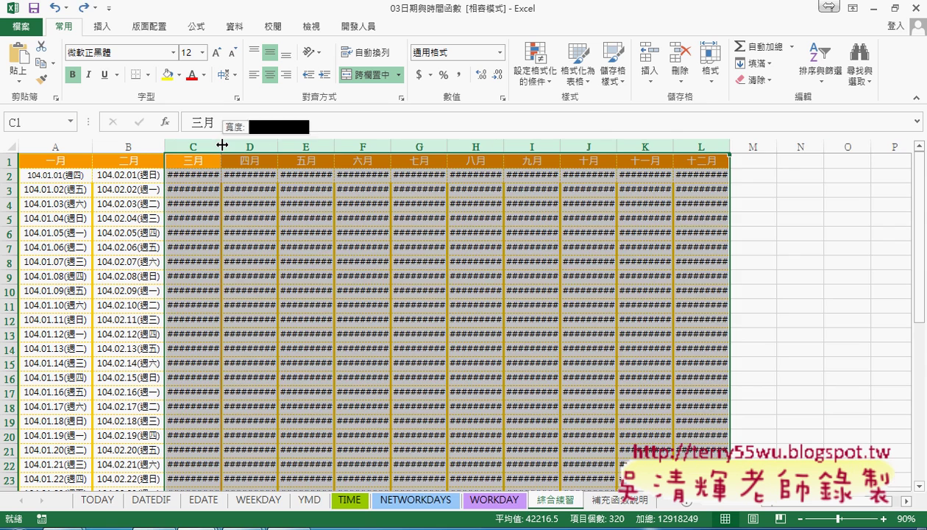
{"action": "double_click", "coordinate": [222, 144]}
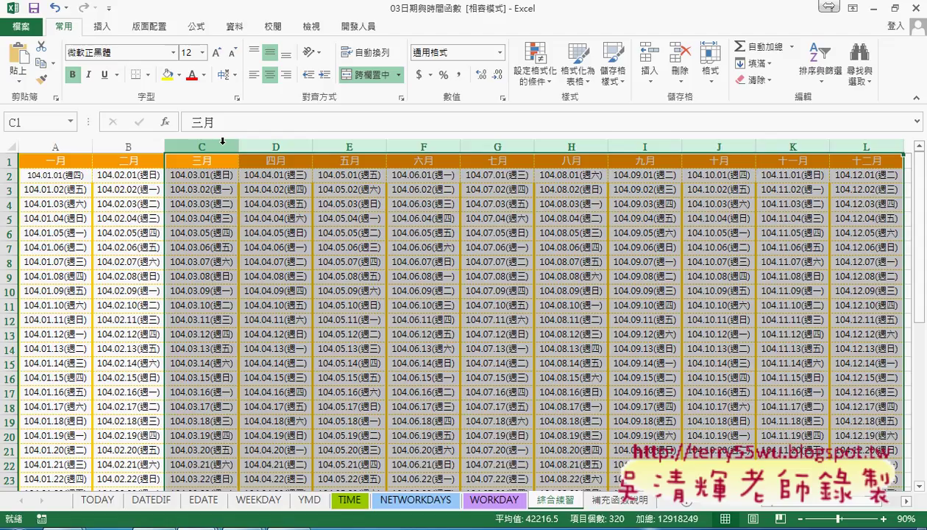
{"action": "key", "text": "ctrl+z"}
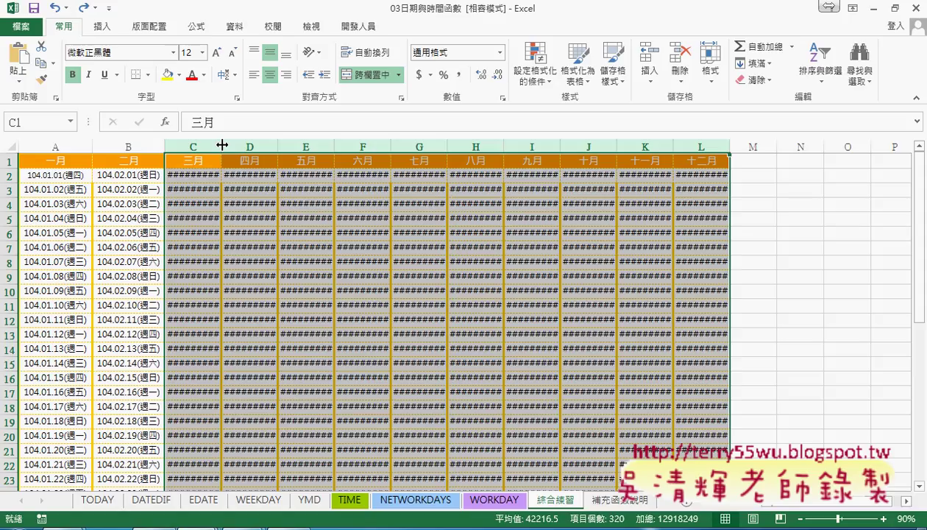
{"action": "double_click", "coordinate": [221, 145]}
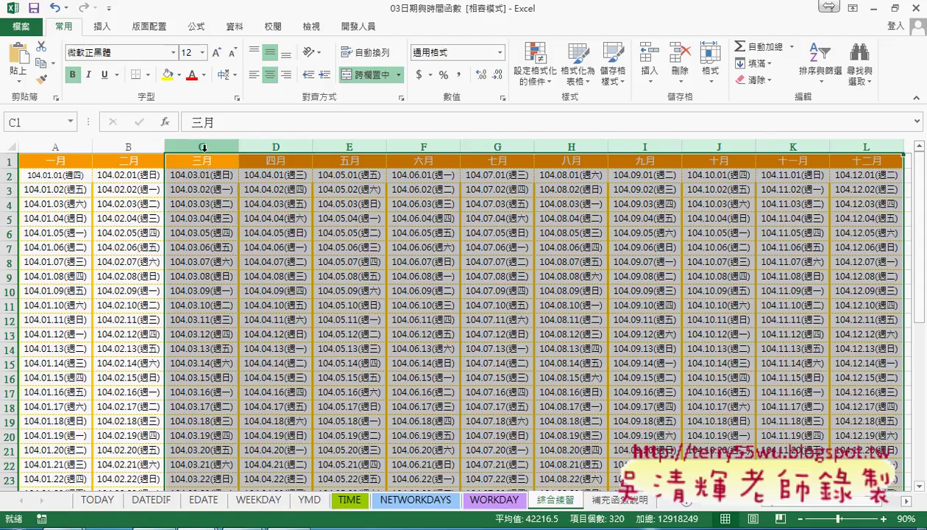
{"action": "left_click_drag", "start_coordinate": [203, 147], "coordinate": [222, 147]}
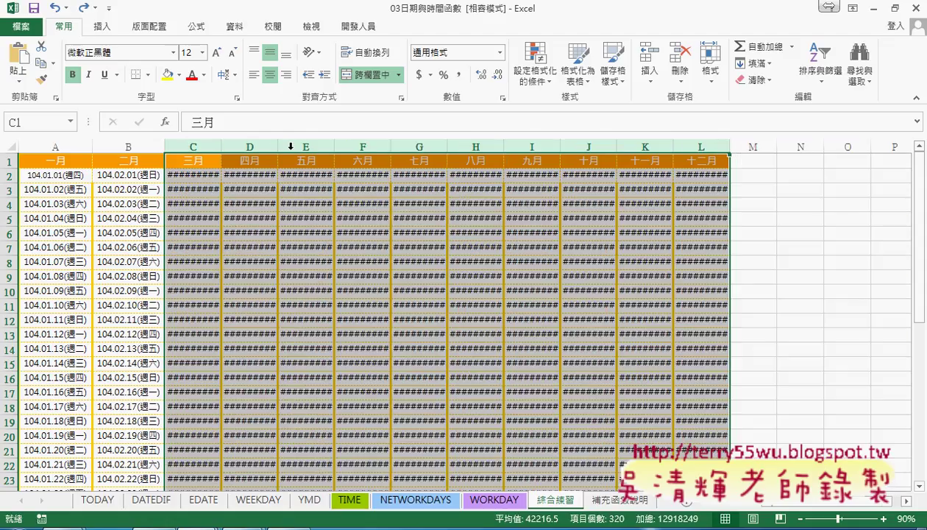
{"action": "left_click", "coordinate": [713, 84]}
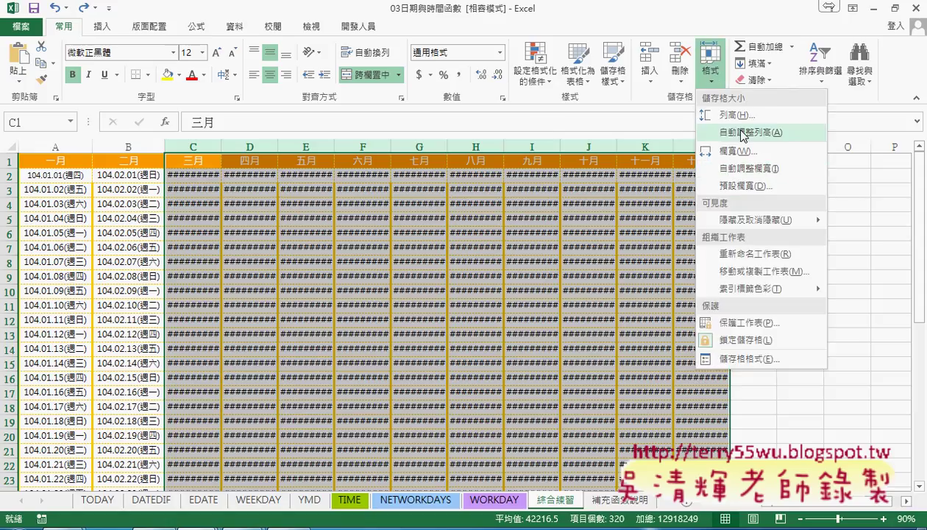
{"action": "left_click", "coordinate": [741, 168]}
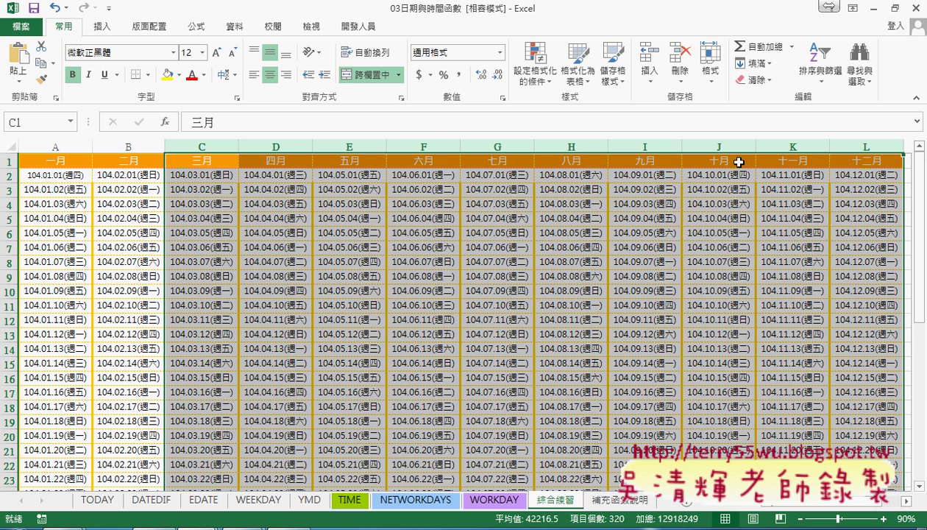
{"action": "left_click", "coordinate": [53, 175]}
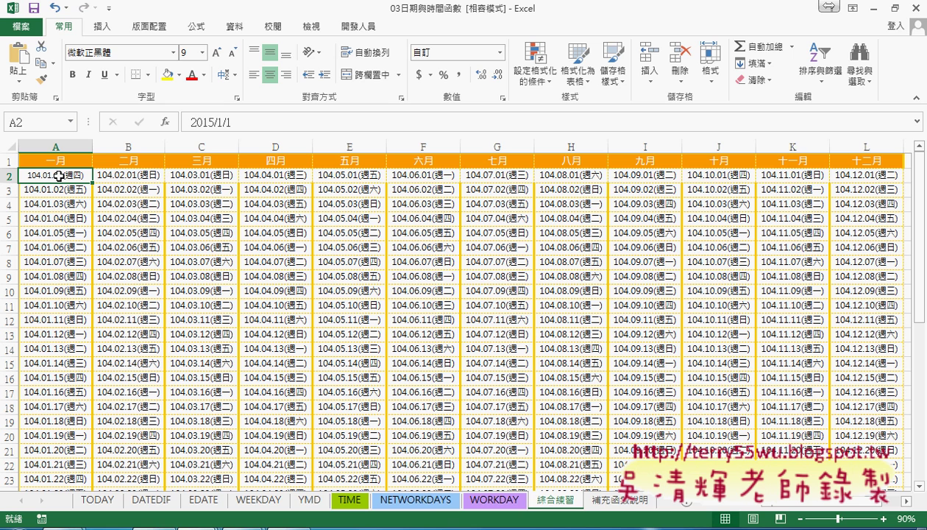
Select the date block A2:L32 covering all twelve months.
{"action": "key", "text": "ctrl+shift+Right"}
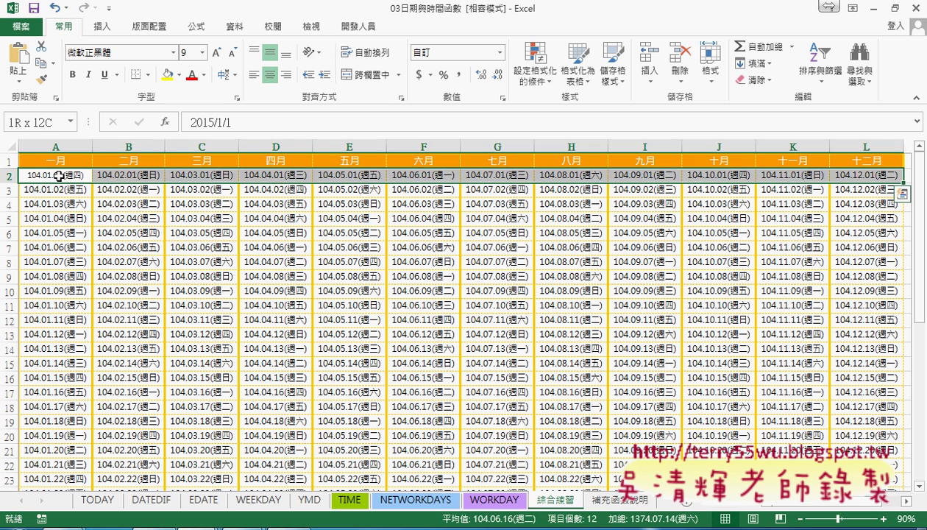
{"action": "key", "text": "ctrl+shift+Down"}
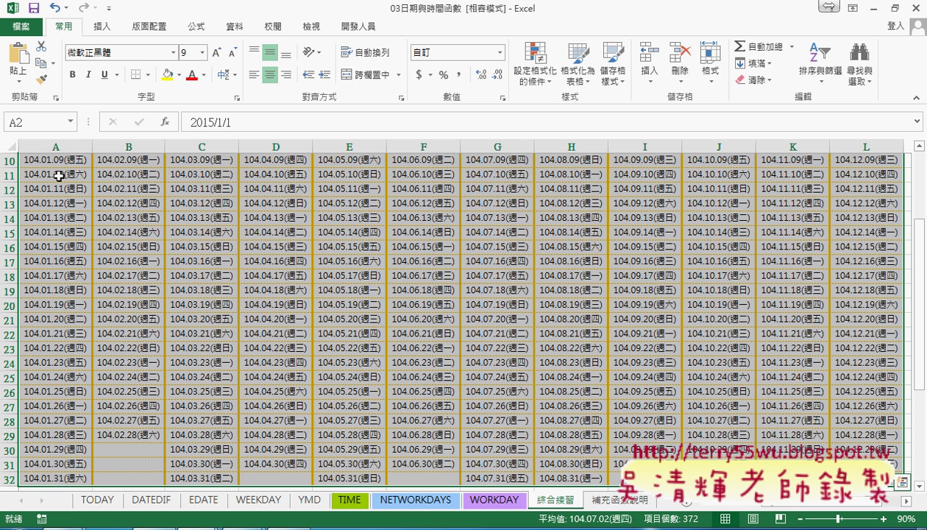
Start a new formula-based rule and enter =weekday(A2)=1 to match Sunday dates.
{"action": "left_click", "coordinate": [536, 68]}
{"action": "left_click", "coordinate": [556, 260]}
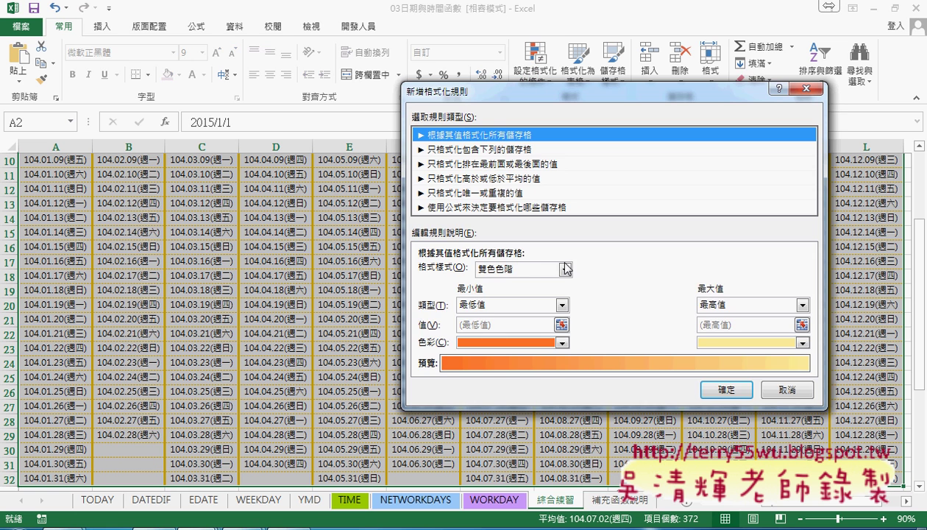
{"action": "left_click", "coordinate": [485, 207]}
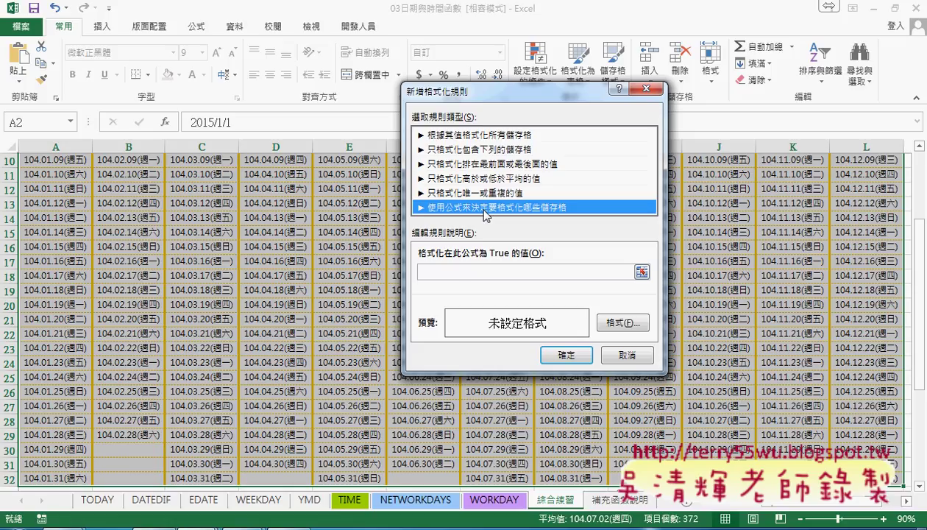
{"action": "left_click", "coordinate": [465, 271]}
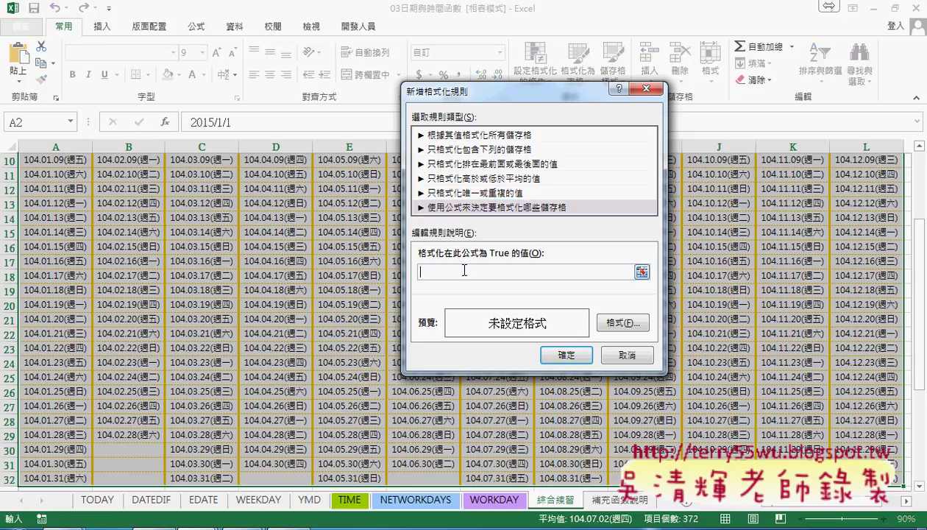
{"action": "type", "text": "="}
{"action": "type", "text": "week"}
{"action": "type", "text": "day"}
{"action": "type", "text": "("}
{"action": "left_click_drag", "start_coordinate": [426, 273], "coordinate": [452, 273]}
{"action": "left_click", "coordinate": [471, 272]}
{"action": "scroll", "coordinate": [205, 258], "scroll_direction": "up", "scroll_amount": 3}
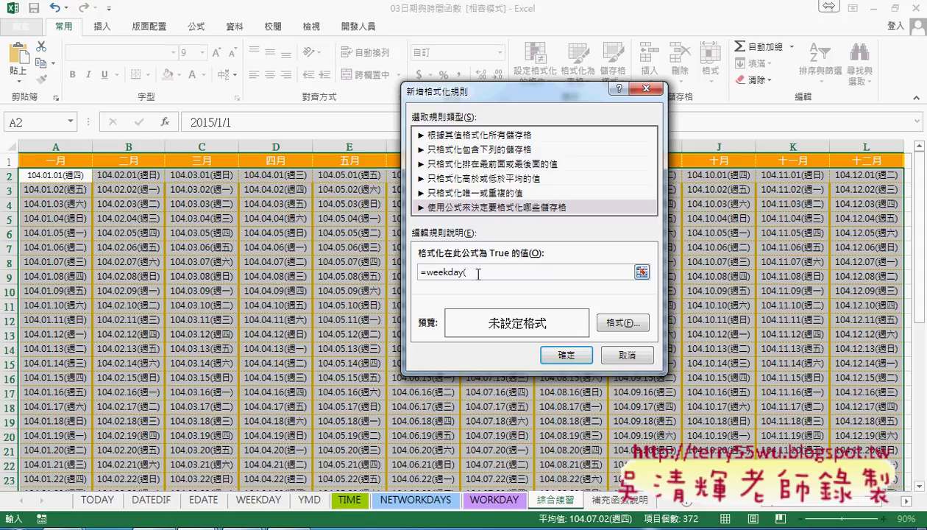
{"action": "type", "text": "A"}
{"action": "type", "text": "2"}
{"action": "type", "text": ")"}
{"action": "type", "text": "=1"}
Format the Sunday rule with red text on a yellow fill and apply it.
{"action": "left_click", "coordinate": [622, 323]}
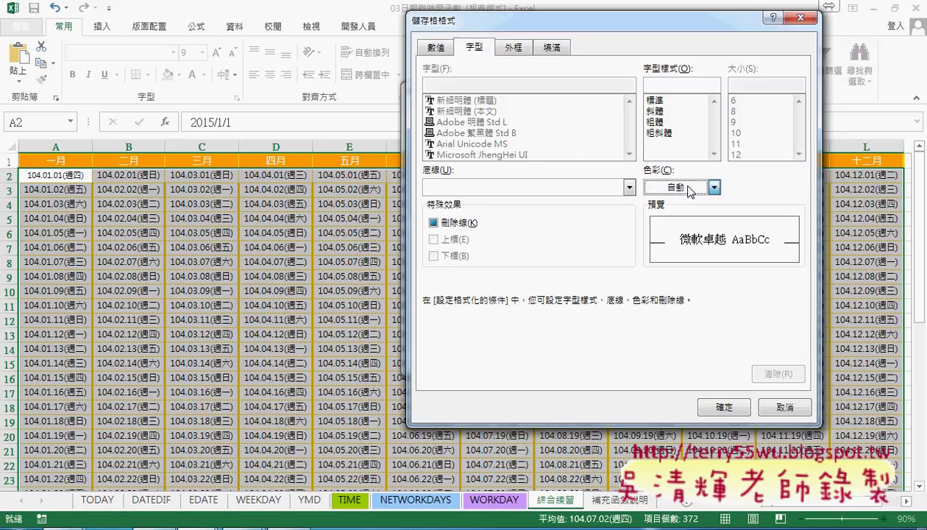
{"action": "left_click", "coordinate": [714, 187]}
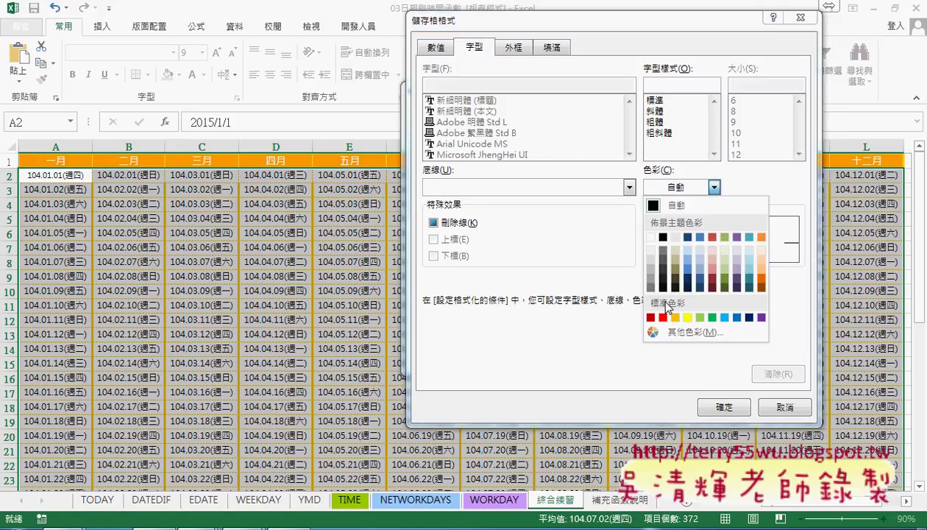
{"action": "left_click", "coordinate": [660, 317]}
{"action": "left_click", "coordinate": [546, 50]}
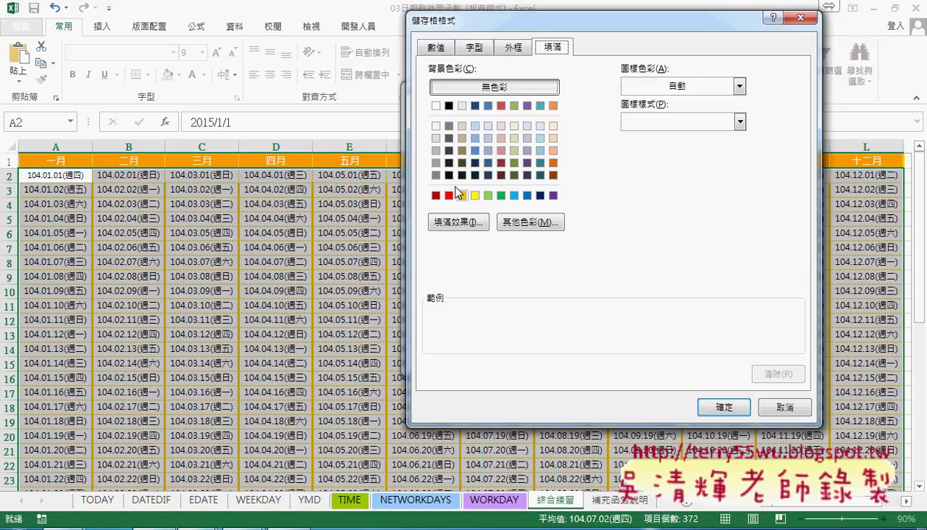
{"action": "left_click", "coordinate": [473, 47]}
{"action": "left_click", "coordinate": [552, 47]}
{"action": "left_click", "coordinate": [474, 195]}
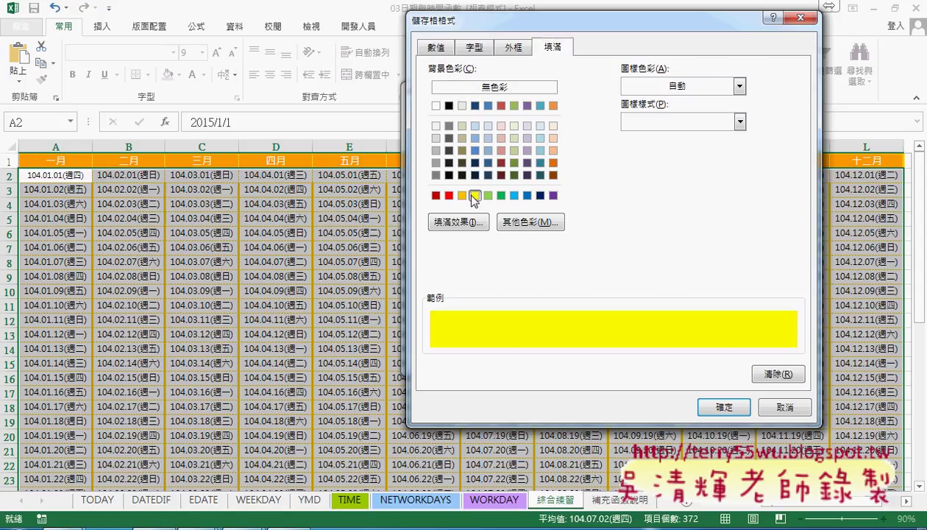
{"action": "left_click", "coordinate": [705, 402]}
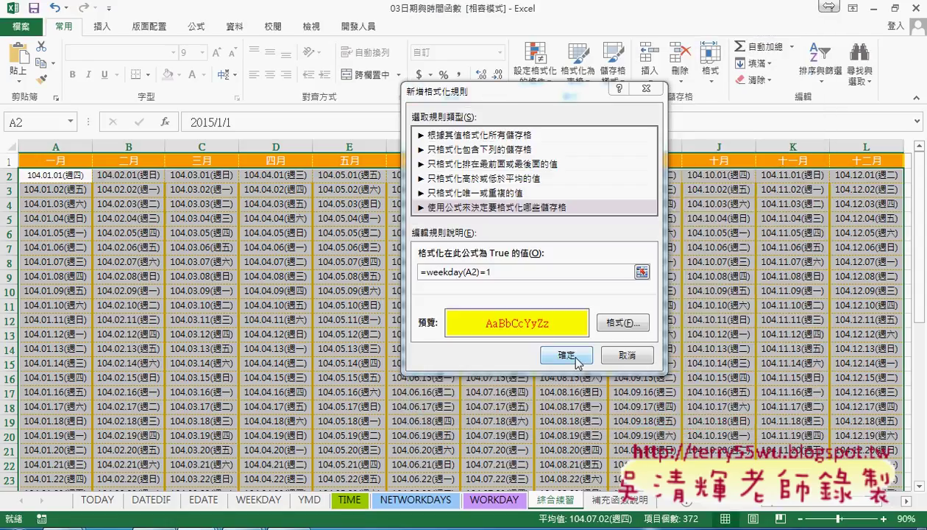
{"action": "left_click", "coordinate": [571, 357]}
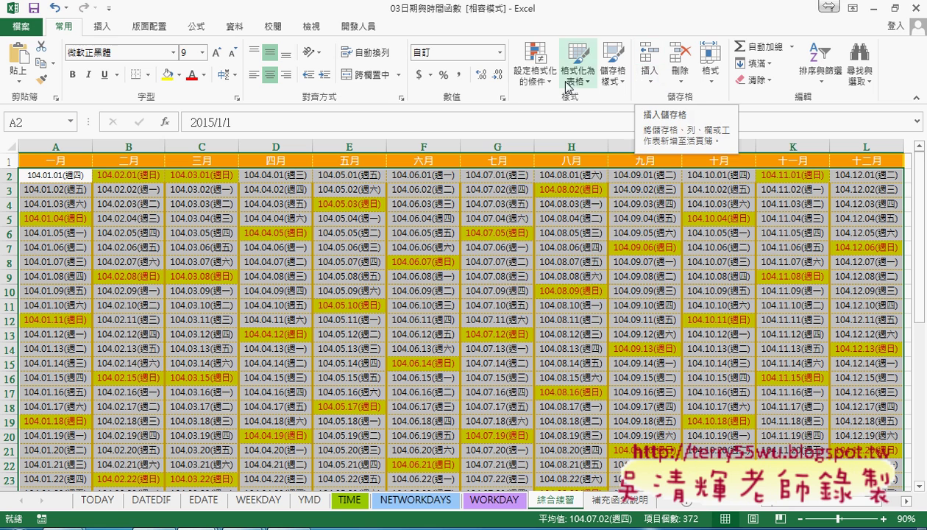
Inspect the Sunday rule =WEEKDAY(A2)=1 in Manage Rules, then begin another new rule.
{"action": "left_click", "coordinate": [542, 87]}
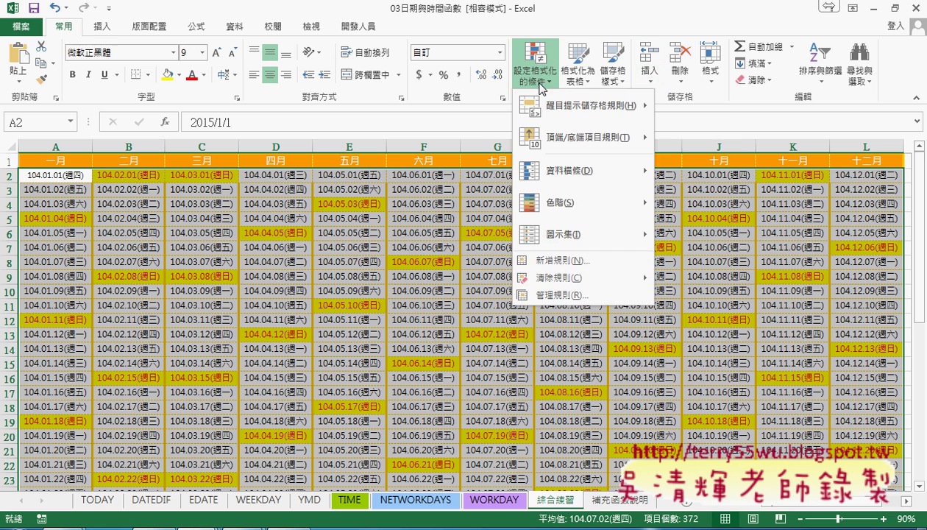
{"action": "left_click", "coordinate": [559, 261]}
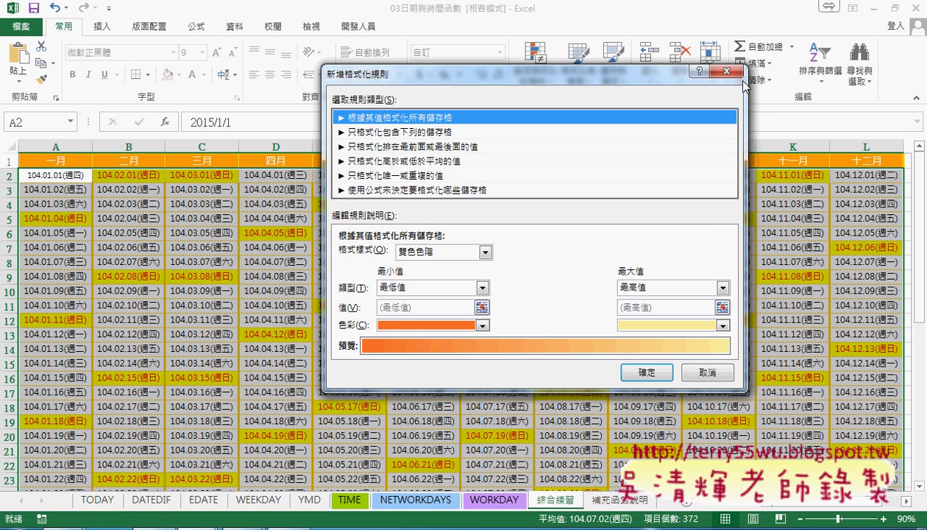
{"action": "left_click", "coordinate": [726, 71]}
{"action": "left_click", "coordinate": [536, 63]}
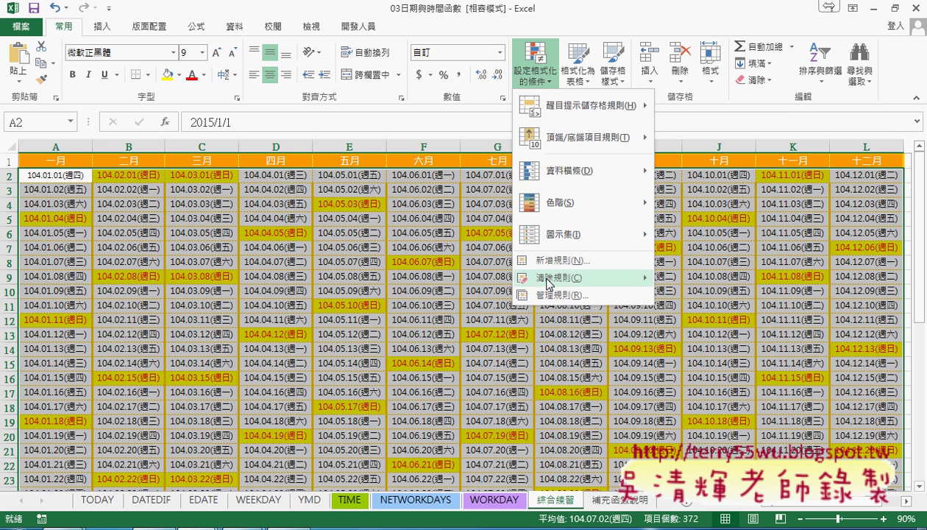
{"action": "left_click", "coordinate": [546, 295]}
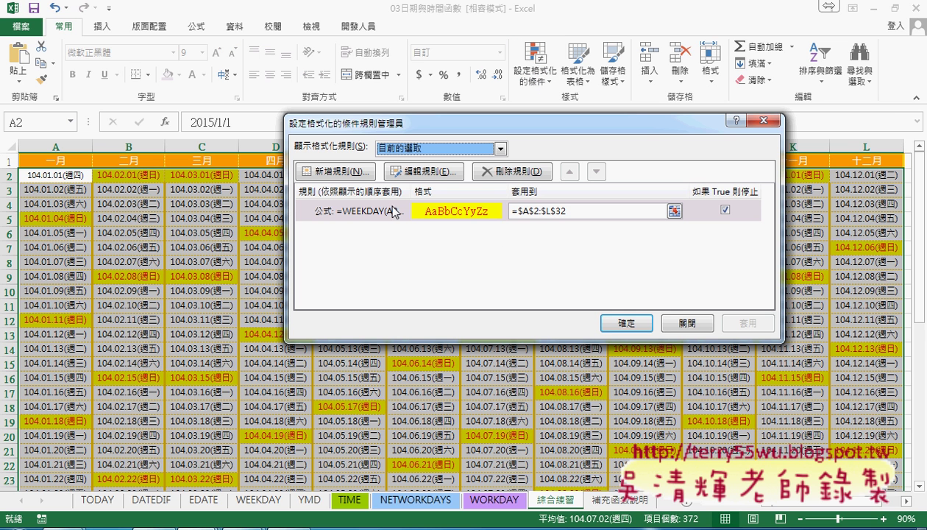
{"action": "left_click", "coordinate": [423, 172]}
{"action": "left_click_drag", "start_coordinate": [495, 272], "coordinate": [414, 271]}
{"action": "key", "text": "ctrl+c"}
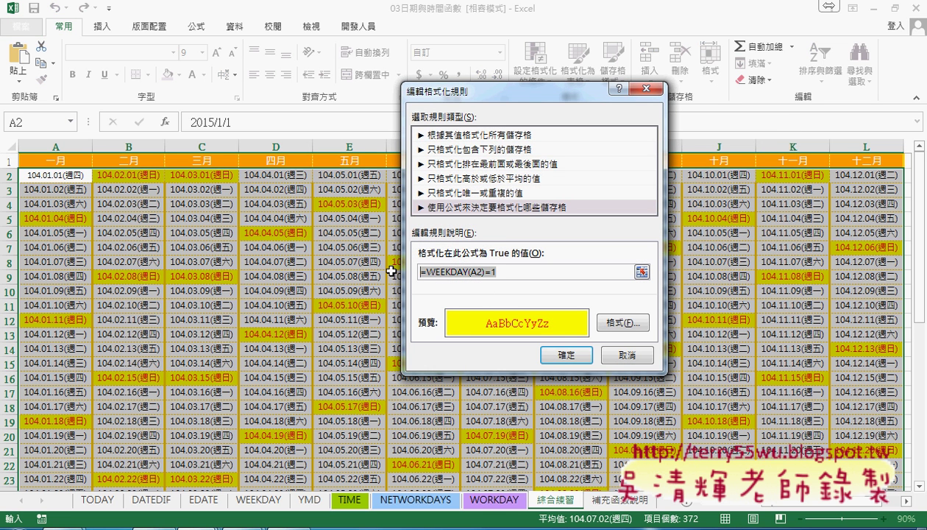
{"action": "left_click", "coordinate": [615, 355]}
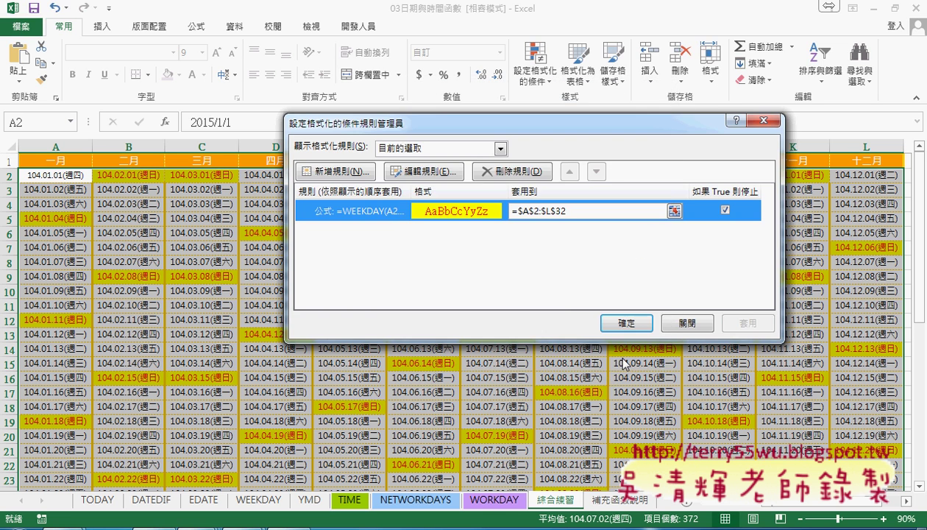
{"action": "left_click", "coordinate": [344, 172]}
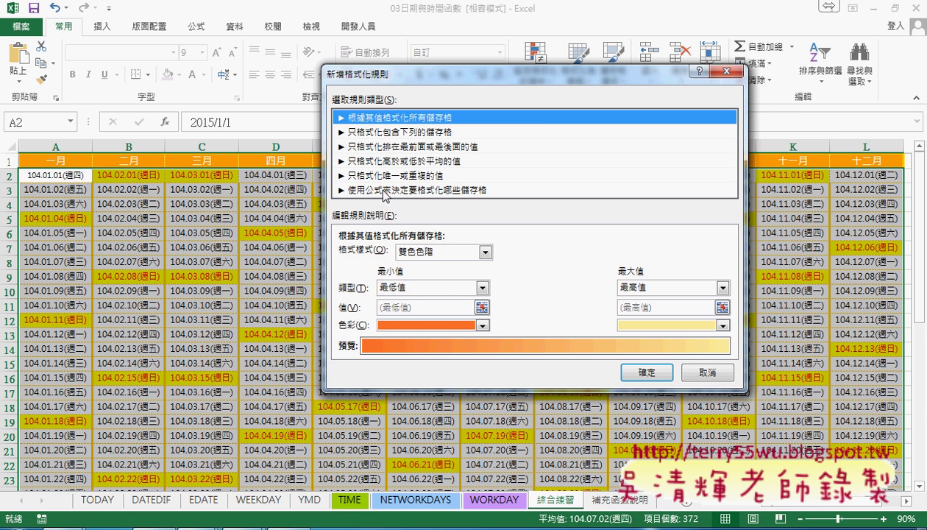
Paste =WEEKDAY(A2)=1 into a formula-based rule and select its trailing 1.
{"action": "left_click", "coordinate": [384, 190]}
{"action": "left_click", "coordinate": [379, 255]}
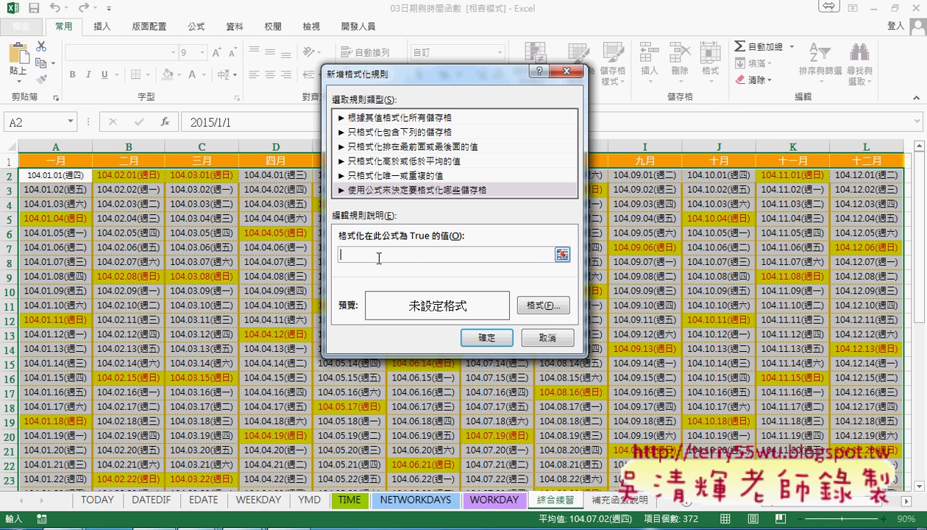
{"action": "key", "text": "ctrl+v"}
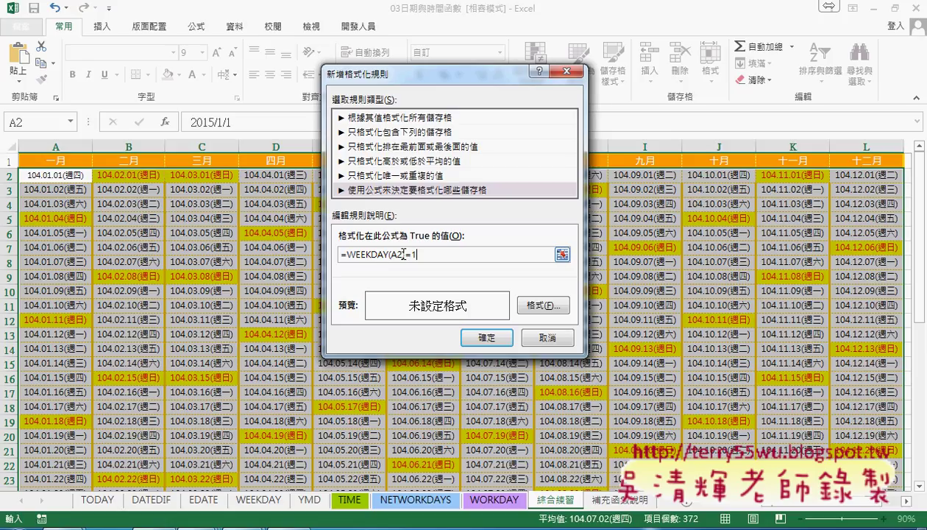
{"action": "left_click_drag", "start_coordinate": [410, 255], "coordinate": [440, 257]}
Change the formula to =WEEKDAY(A2)=7, format it dark olive-green on light green, and add it.
{"action": "type", "text": "7"}
{"action": "left_click", "coordinate": [542, 304]}
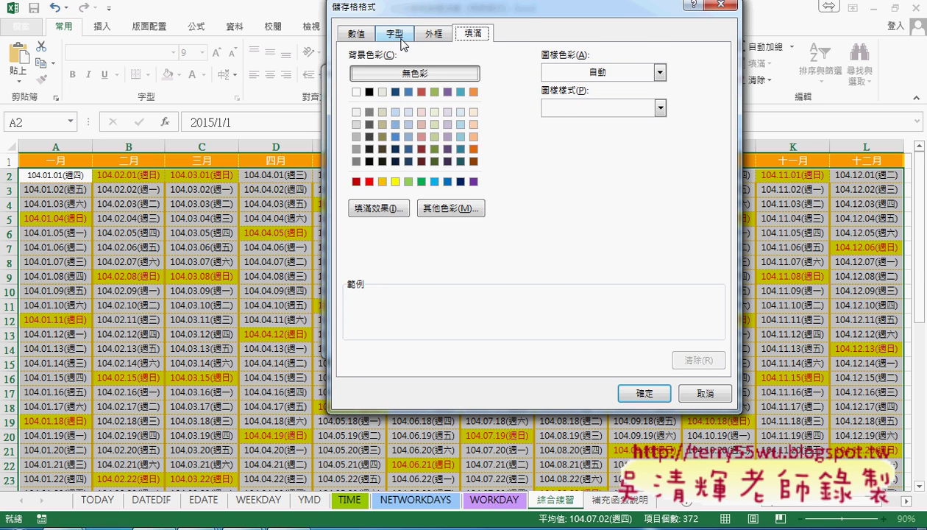
{"action": "left_click", "coordinate": [394, 33]}
{"action": "left_click", "coordinate": [634, 173]}
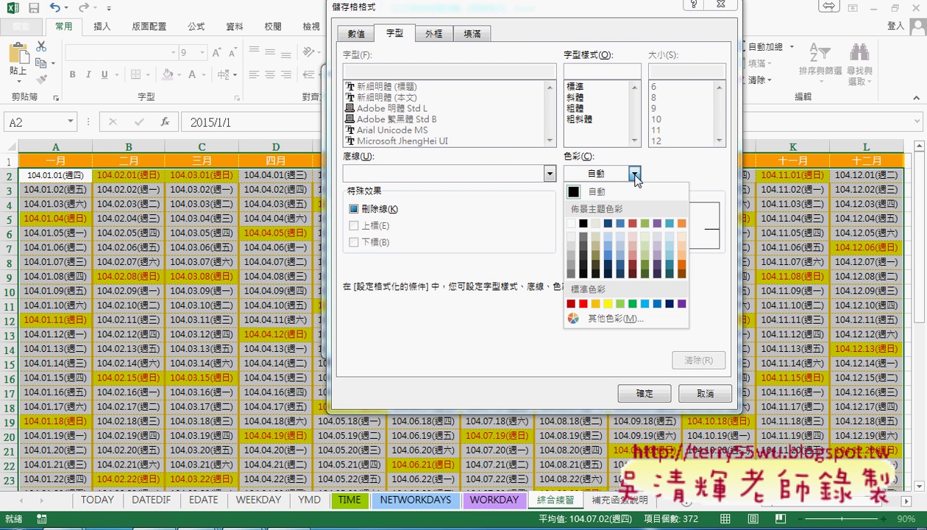
{"action": "left_click", "coordinate": [645, 277]}
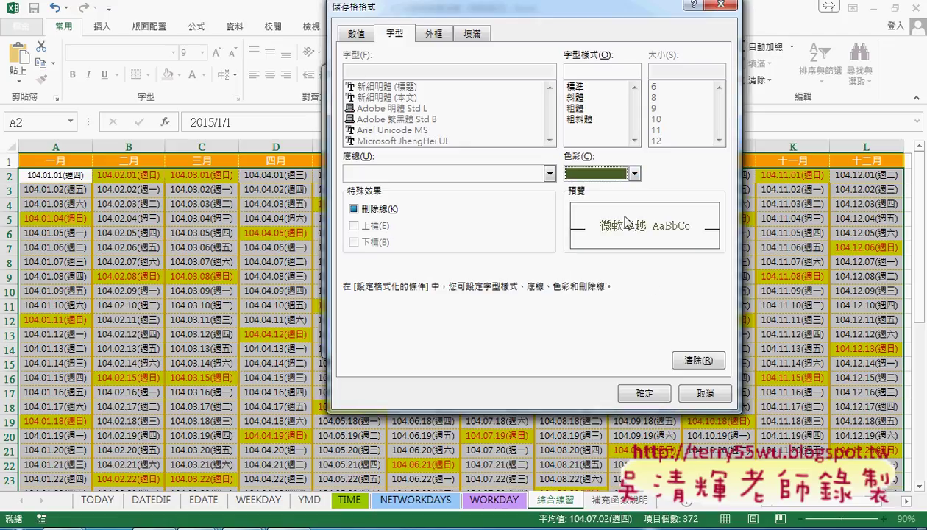
{"action": "left_click", "coordinate": [468, 34]}
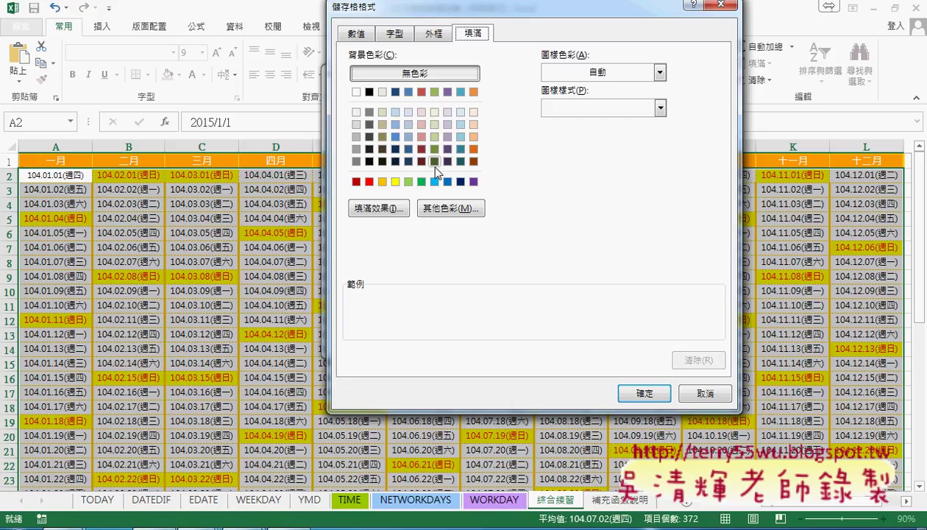
{"action": "left_click", "coordinate": [435, 112]}
{"action": "left_click", "coordinate": [645, 395]}
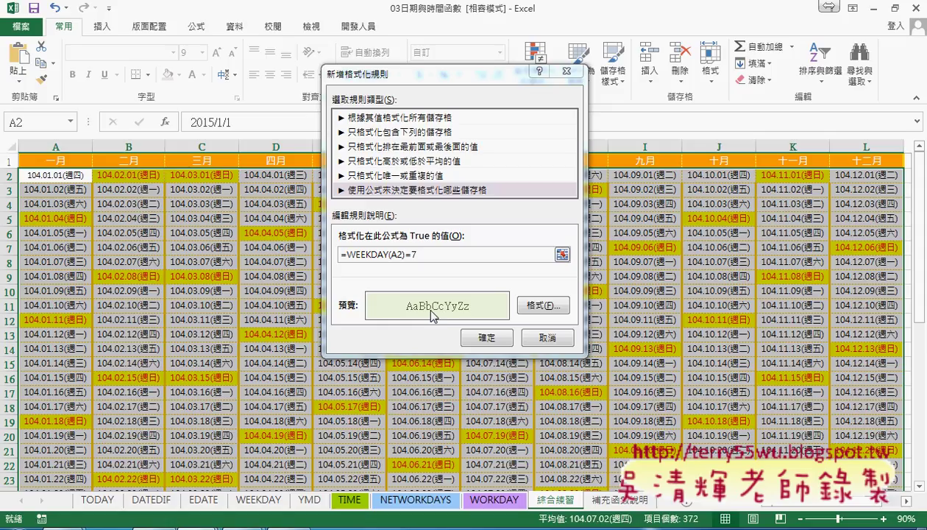
{"action": "left_click", "coordinate": [484, 337]}
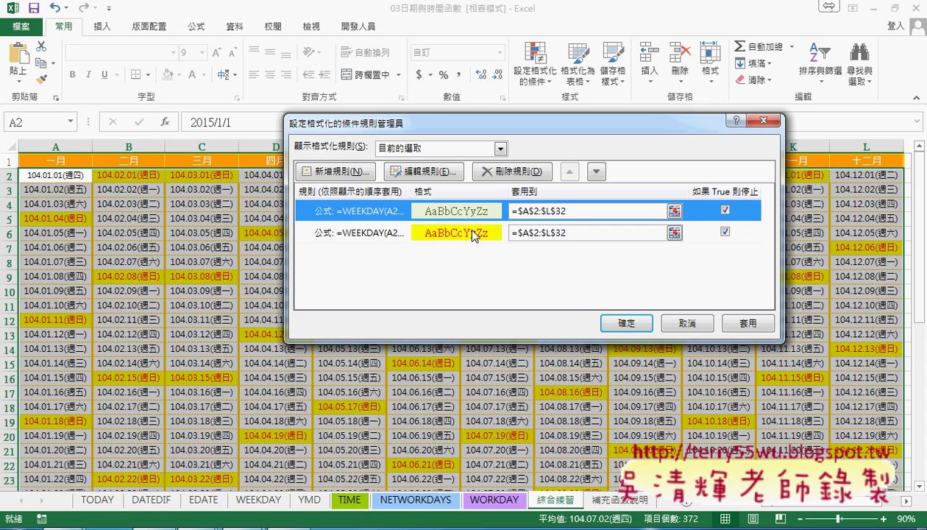
Apply both weekday rules to the calendar, then select cell C12 to check its formula.
{"action": "left_click", "coordinate": [624, 323]}
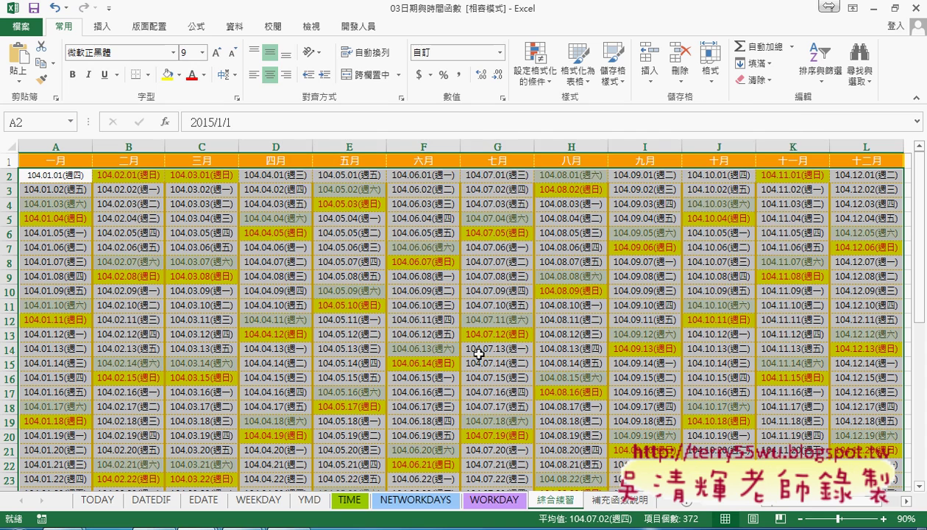
{"action": "left_click", "coordinate": [220, 321]}
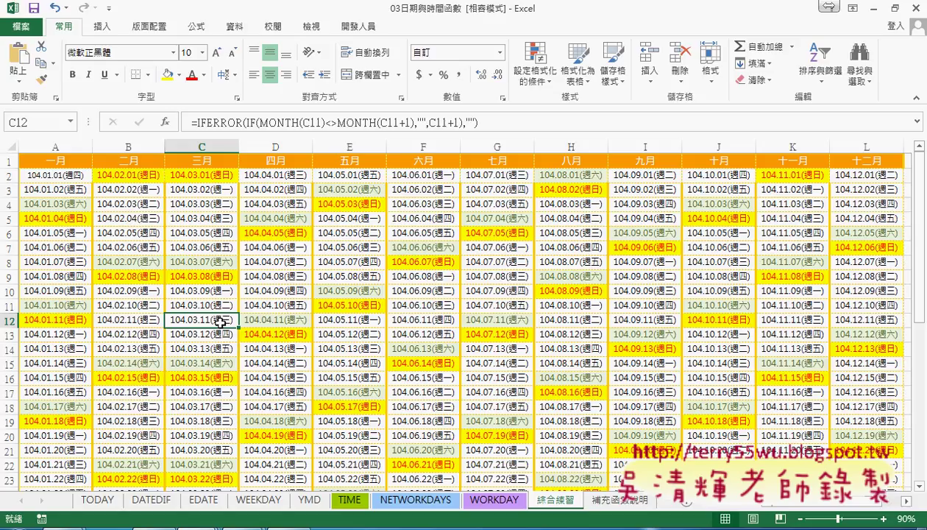
{"action": "left_click", "coordinate": [535, 66]}
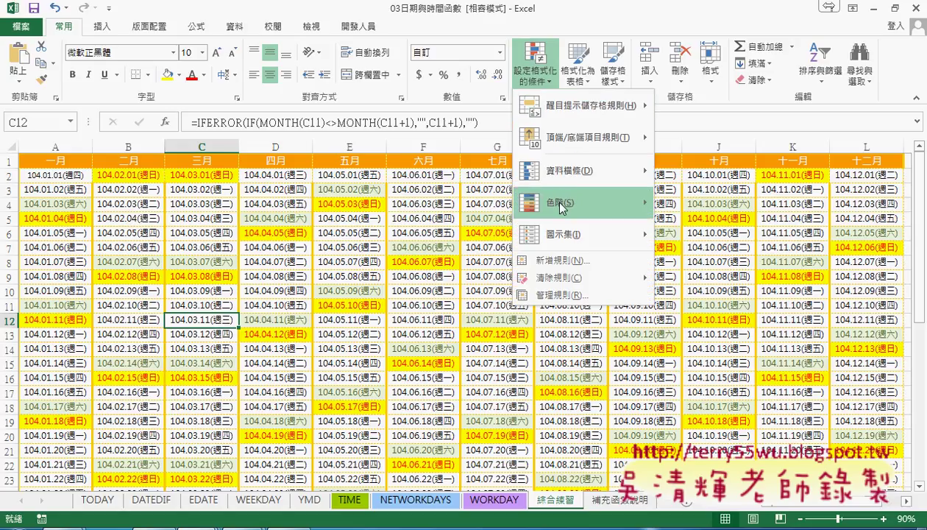
Start a cell-value rule, browse its comparison operators, then cancel without adding it.
{"action": "left_click", "coordinate": [564, 262]}
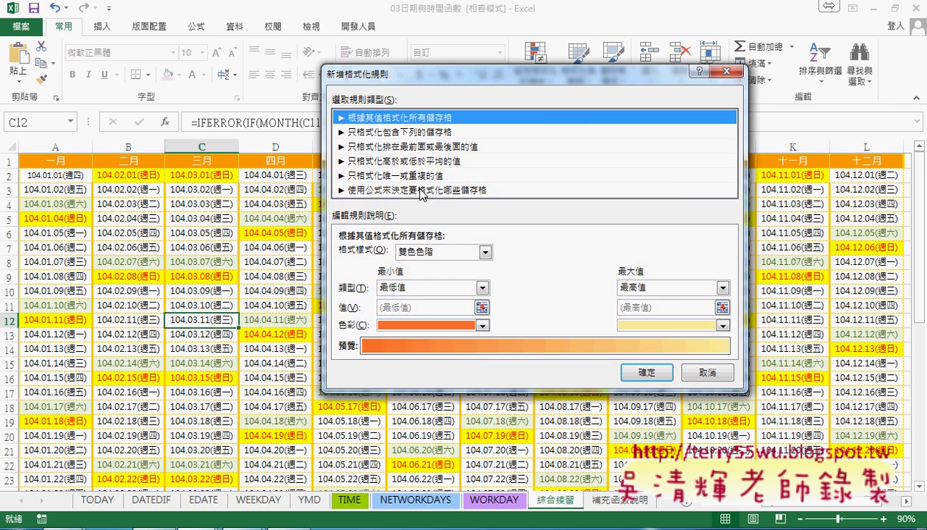
{"action": "left_click", "coordinate": [394, 189]}
{"action": "left_click", "coordinate": [403, 133]}
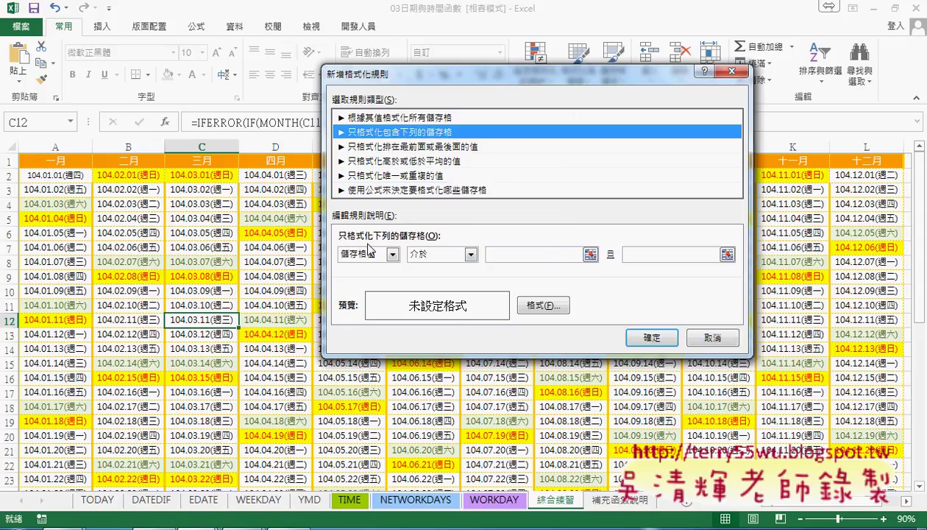
{"action": "left_click", "coordinate": [442, 256]}
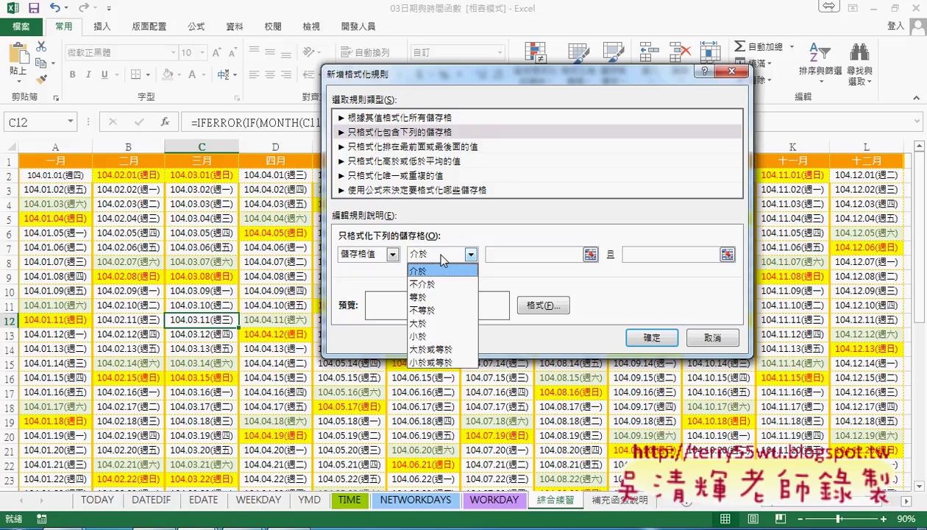
{"action": "left_click", "coordinate": [691, 321]}
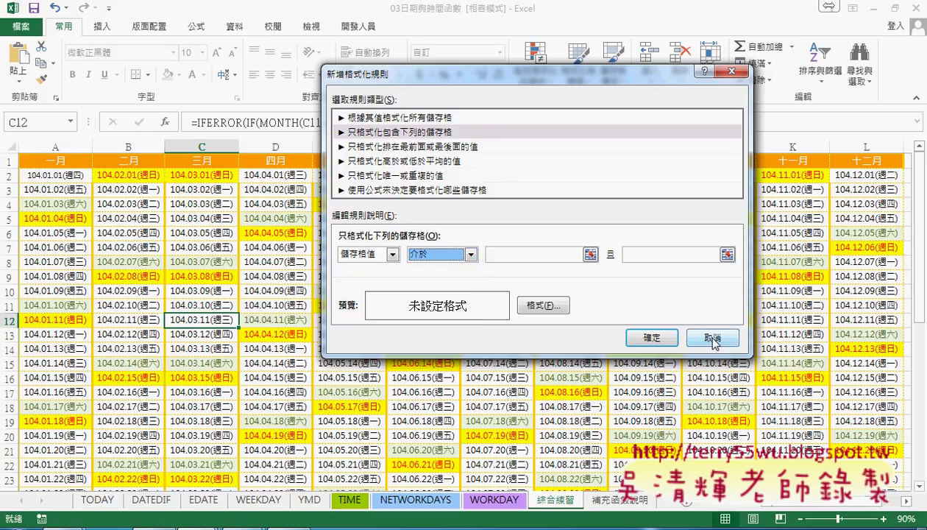
{"action": "left_click", "coordinate": [705, 339]}
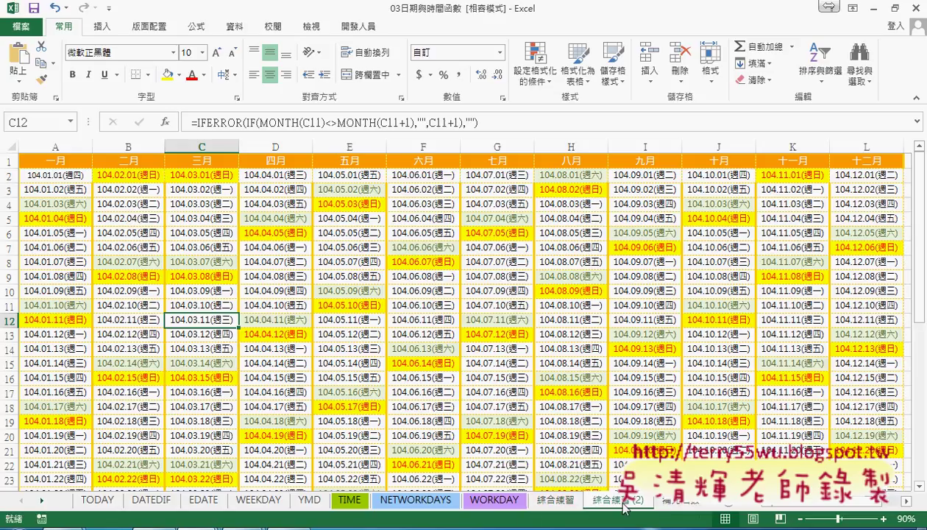
Duplicate the calendar sheet and name the copy 綜合練習 (VBA).
{"action": "left_click_drag", "start_coordinate": [555, 500], "coordinate": [640, 498]}
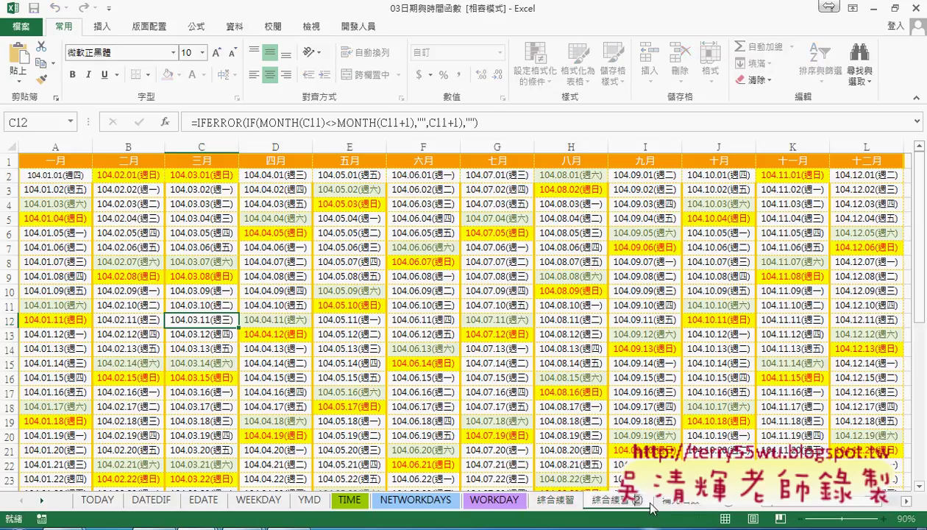
{"action": "type", "text": "VBA"}
{"action": "key", "text": "Return"}
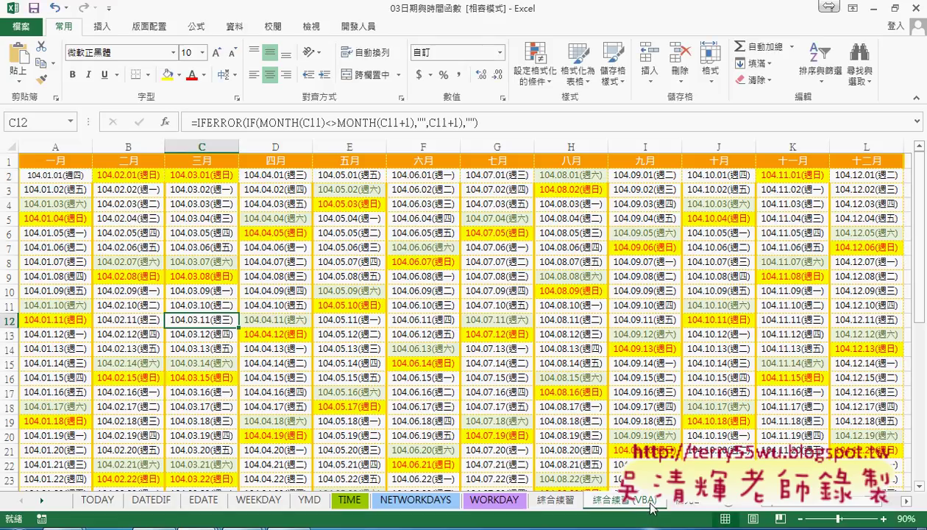
Clear all conditional formatting rules from the entire sheet and zoom out to 80%.
{"action": "left_click", "coordinate": [542, 61]}
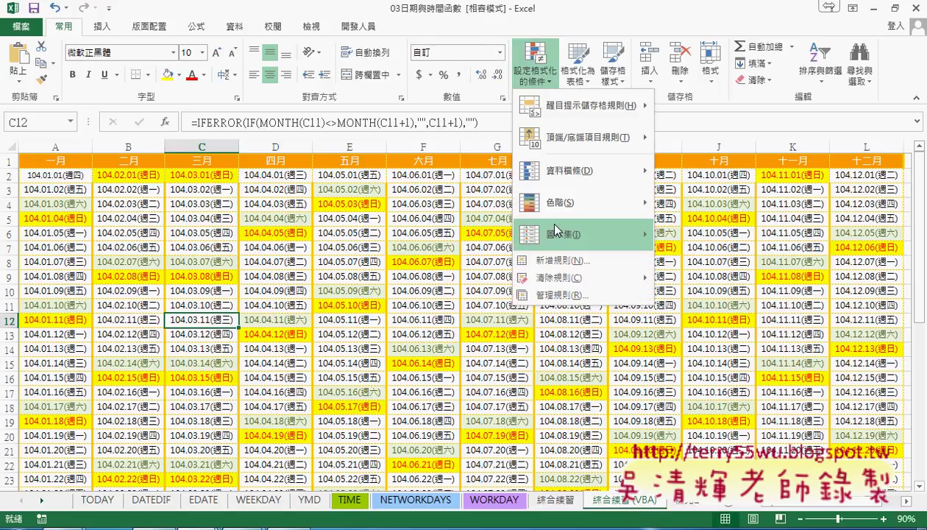
{"action": "mouse_move", "coordinate": [559, 278]}
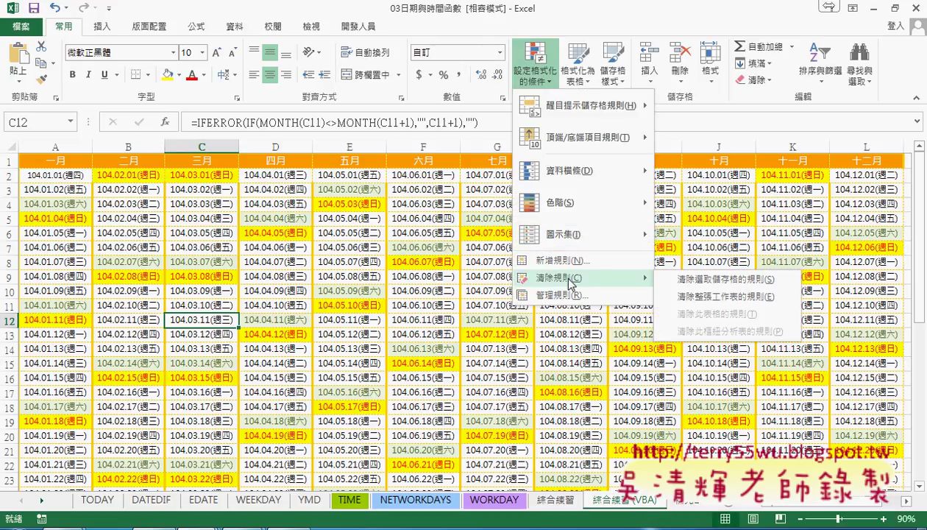
{"action": "left_click", "coordinate": [741, 298]}
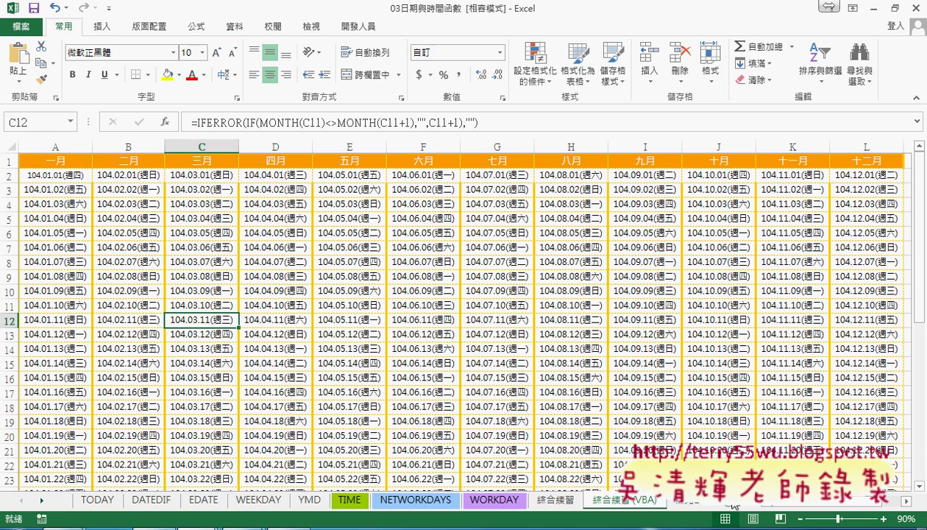
{"action": "left_click", "coordinate": [801, 518]}
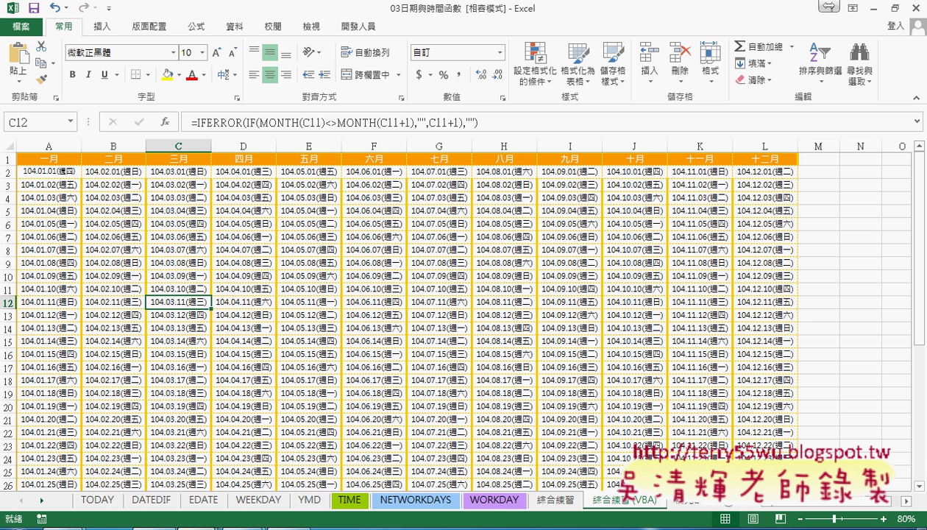
Switch to the 03日期與時間函數OK workbook and open the last 綜合練習 copy sheet with the 2017 calendar macros.
{"action": "mouse_move", "coordinate": [252, 529]}
{"action": "left_click", "coordinate": [213, 500]}
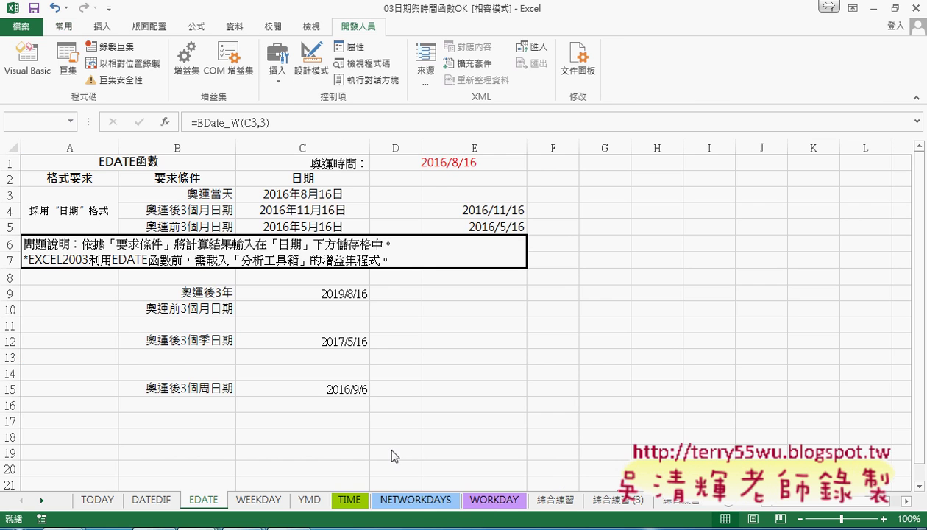
{"action": "left_click", "coordinate": [597, 500]}
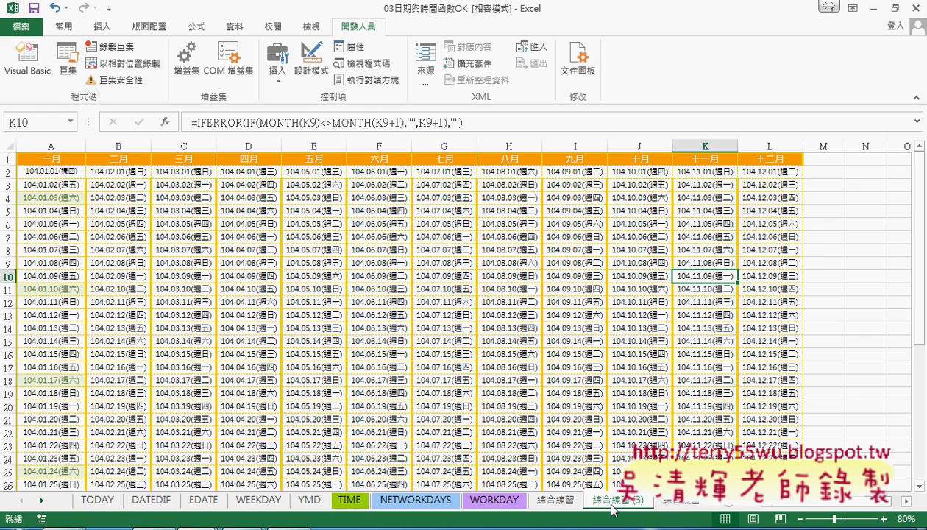
{"action": "left_click", "coordinate": [671, 503]}
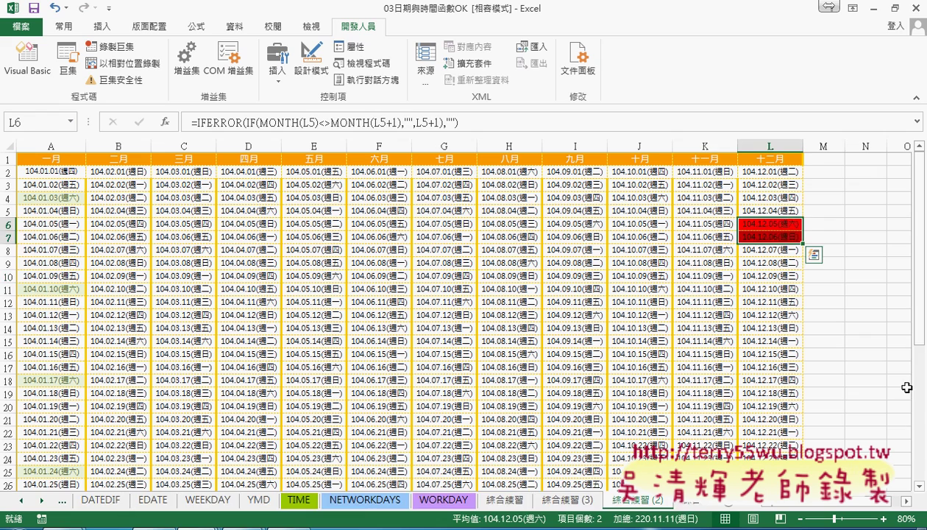
{"action": "scroll", "coordinate": [892, 382], "scroll_direction": "down", "scroll_amount": 3}
{"action": "left_click", "coordinate": [499, 502]}
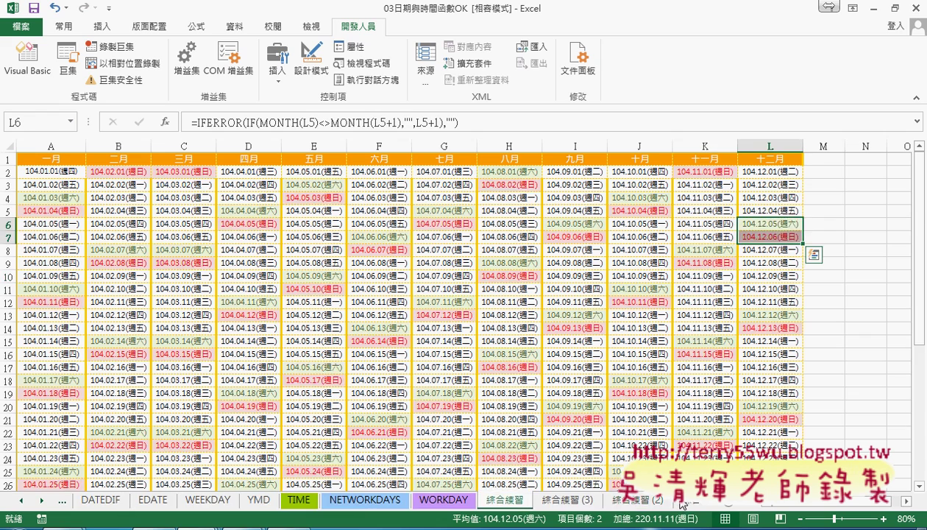
{"action": "left_click", "coordinate": [689, 500]}
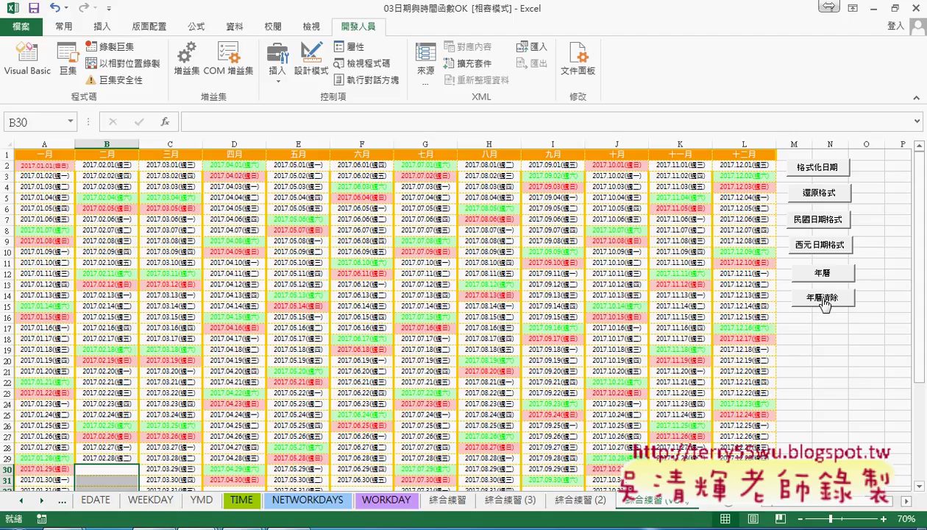
Clear the calendar with 年曆清除, regenerate it for 2017 via 年曆, then strip weekend colours with 還原格式.
{"action": "left_click", "coordinate": [819, 299]}
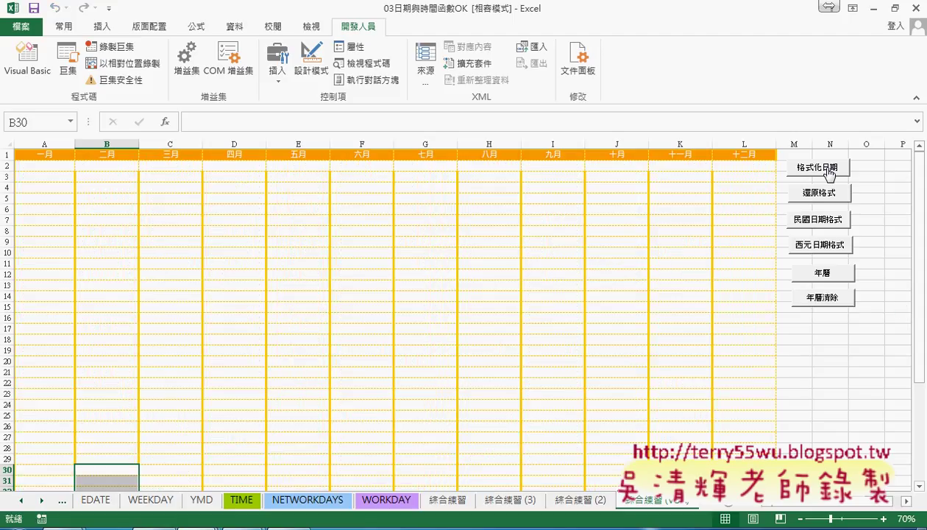
{"action": "left_click", "coordinate": [826, 276]}
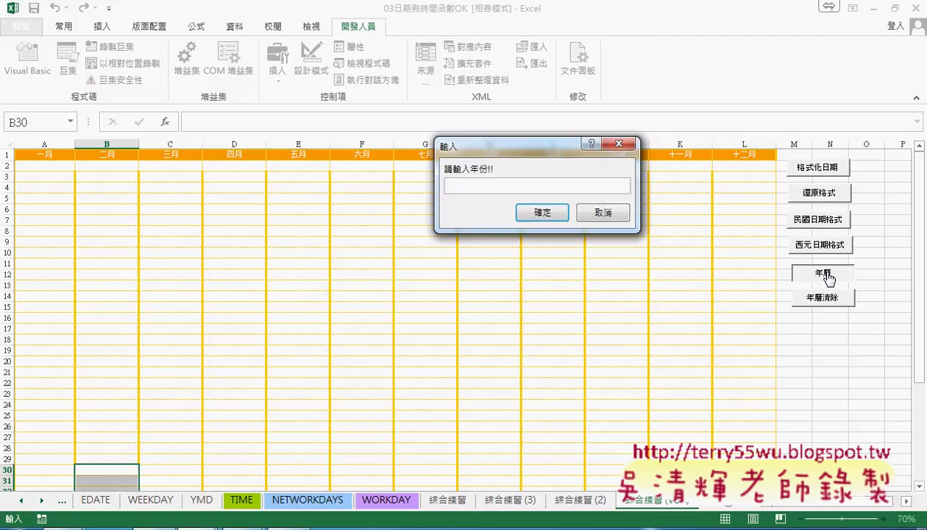
{"action": "type", "text": "2017"}
{"action": "key", "text": "Return"}
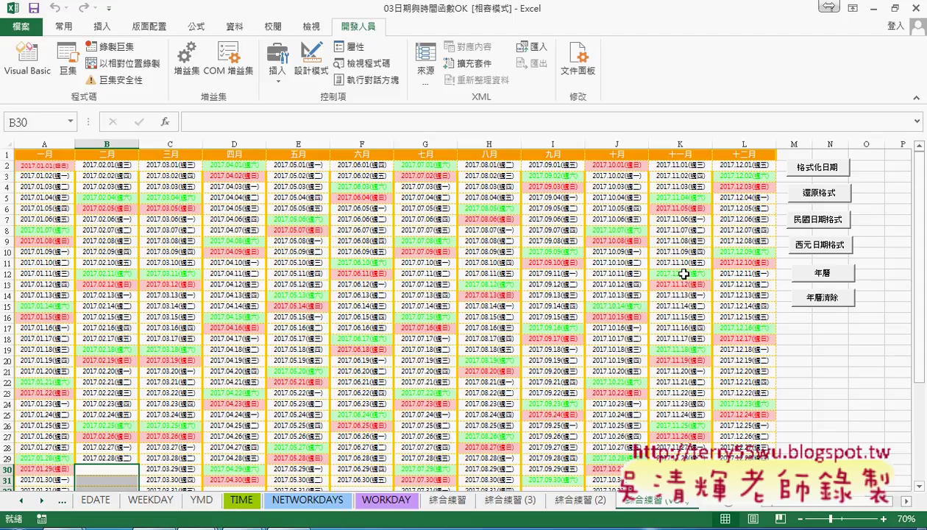
{"action": "left_click", "coordinate": [818, 194]}
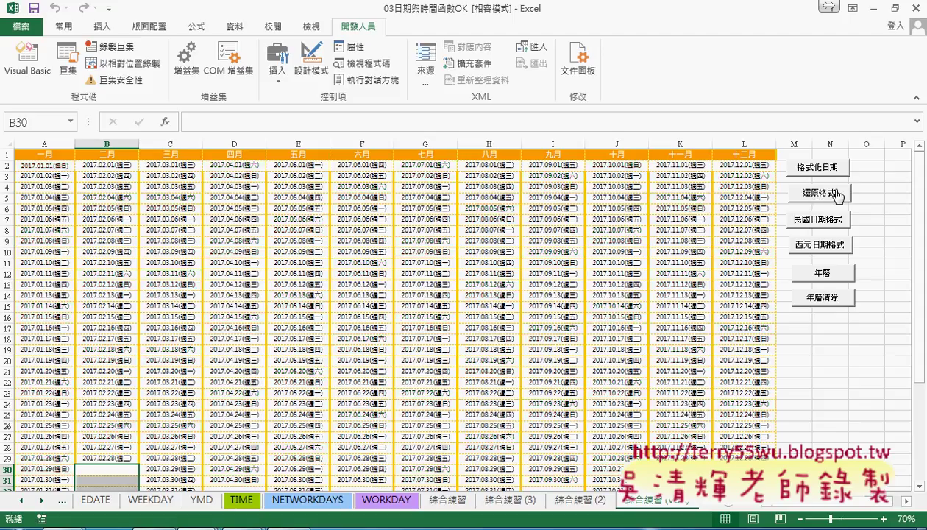
Run 格式化日期 to recolour weekends, Sundays red and Saturdays green, toggling 還原格式 once in between.
{"action": "left_click", "coordinate": [827, 174]}
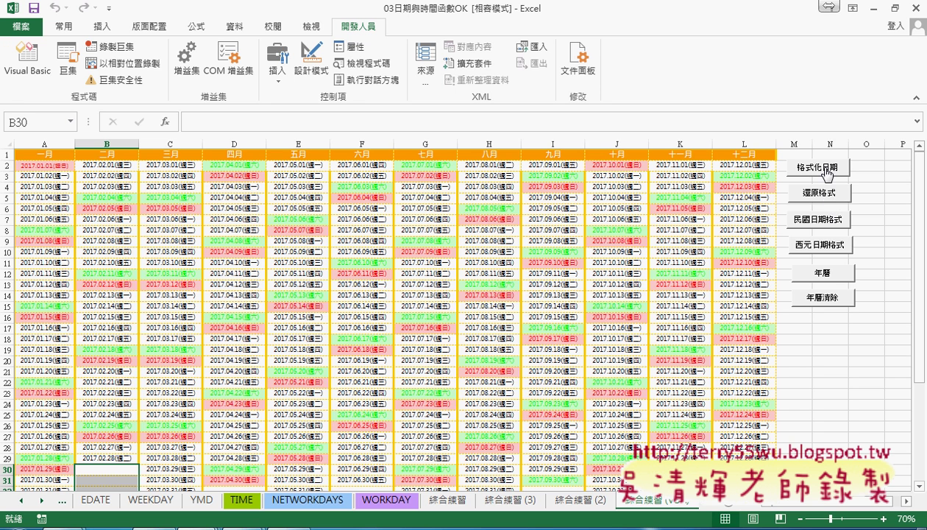
{"action": "left_click", "coordinate": [815, 197]}
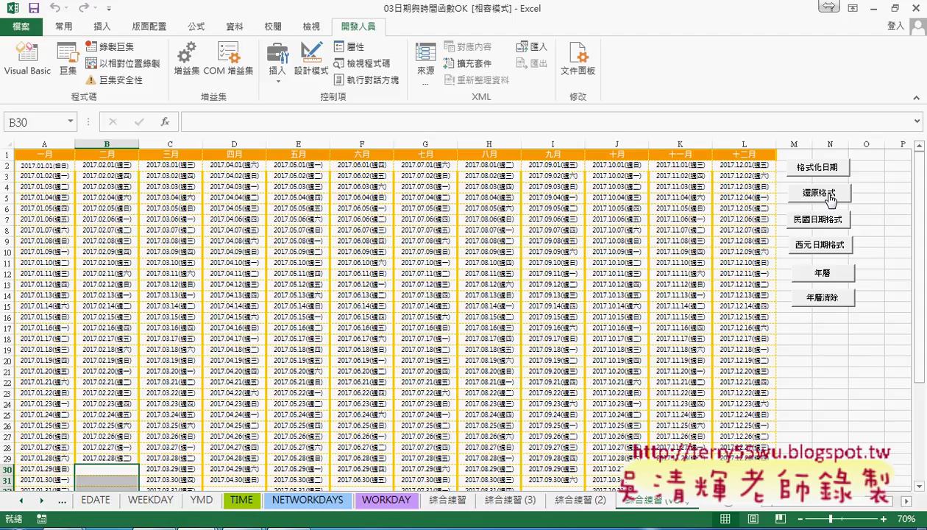
{"action": "left_click", "coordinate": [825, 169]}
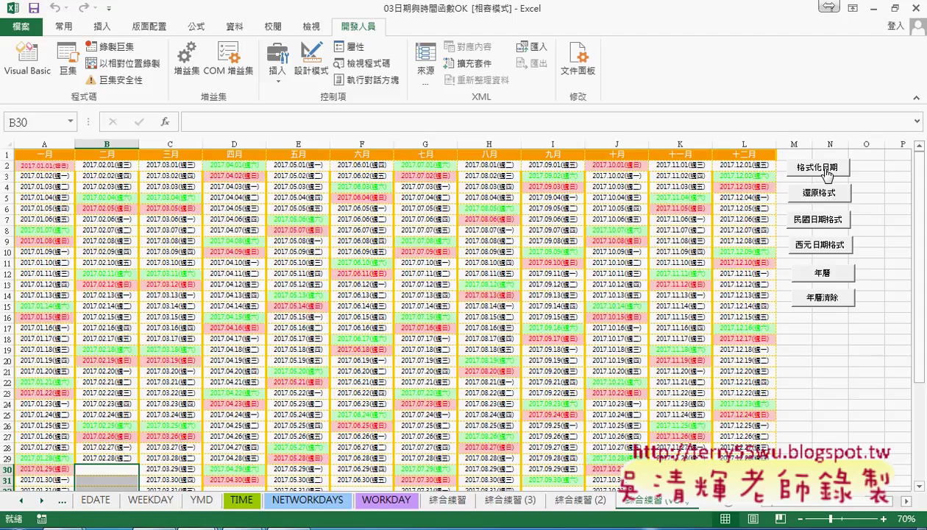